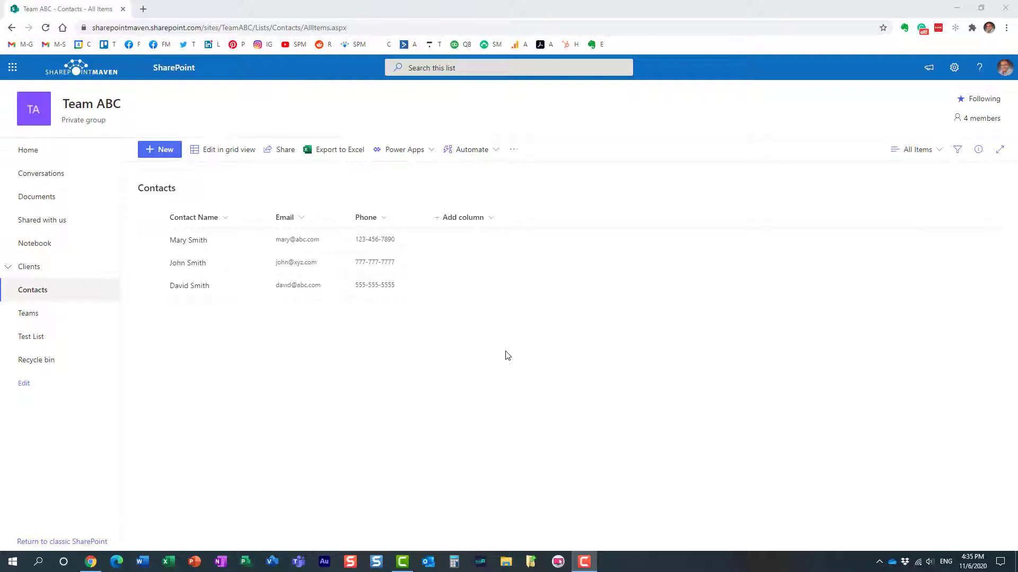
- Browse the Add column type choices on the Contacts list without adding one
click(477, 224)
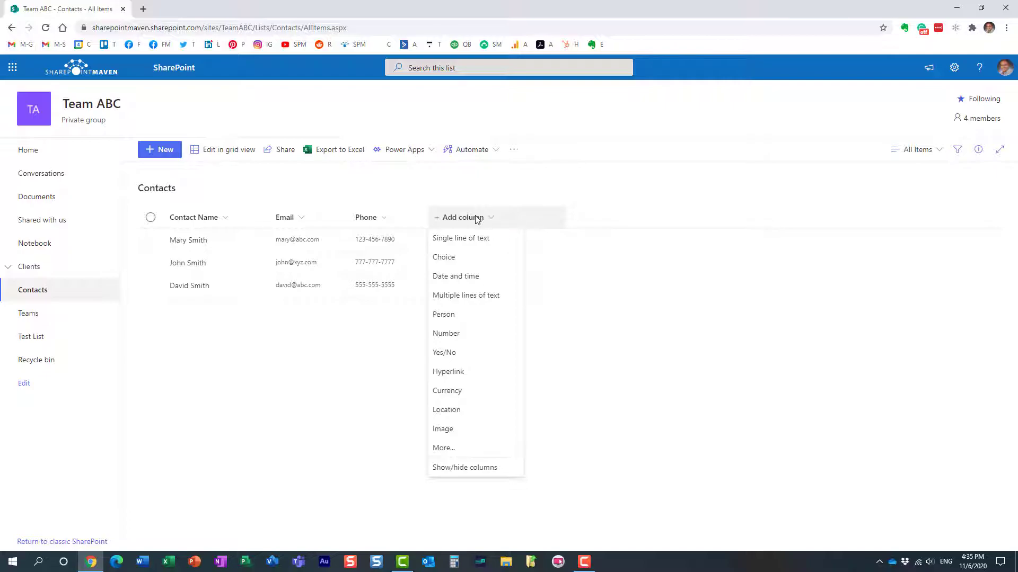
click(483, 191)
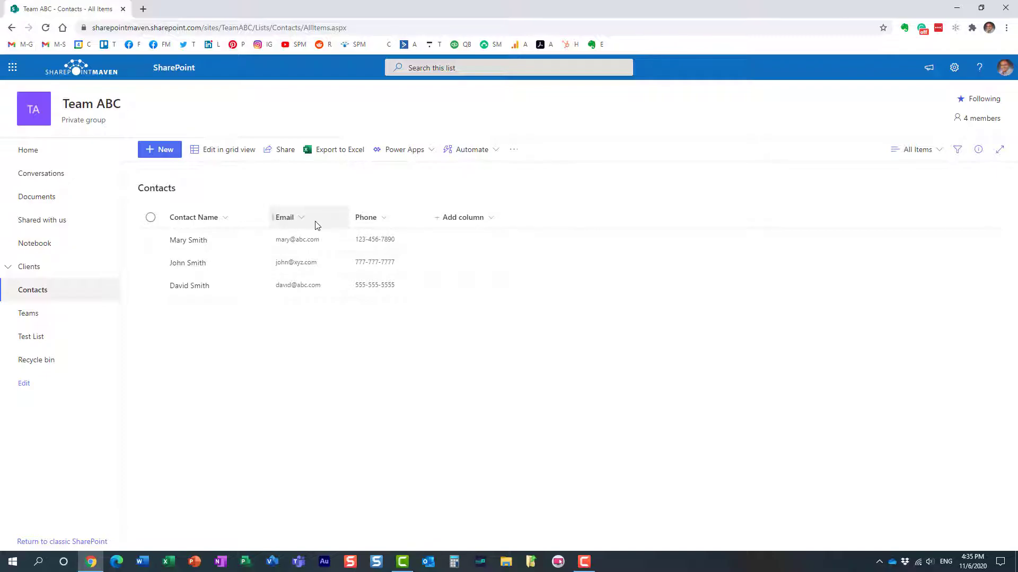
click(467, 224)
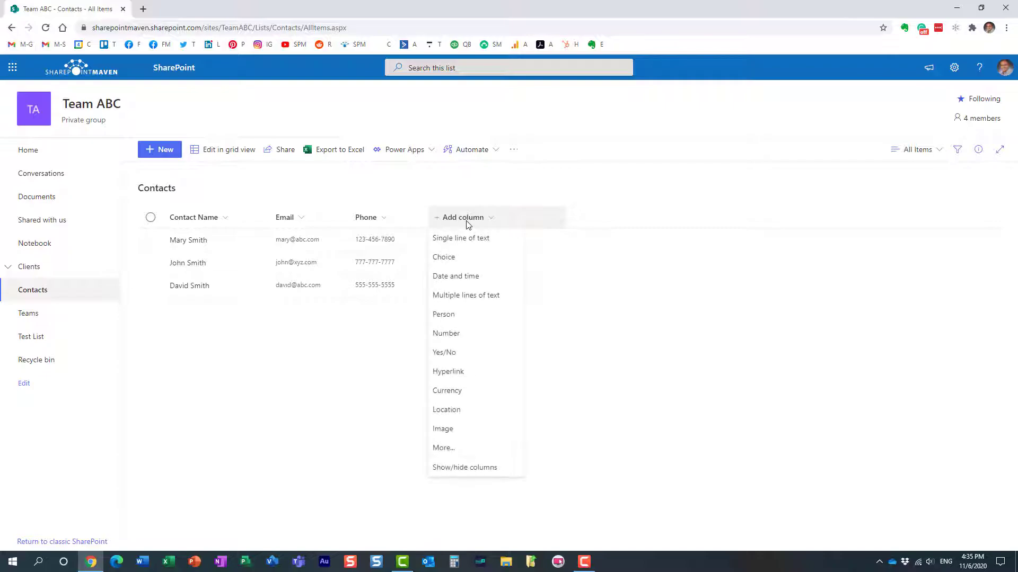
click(477, 332)
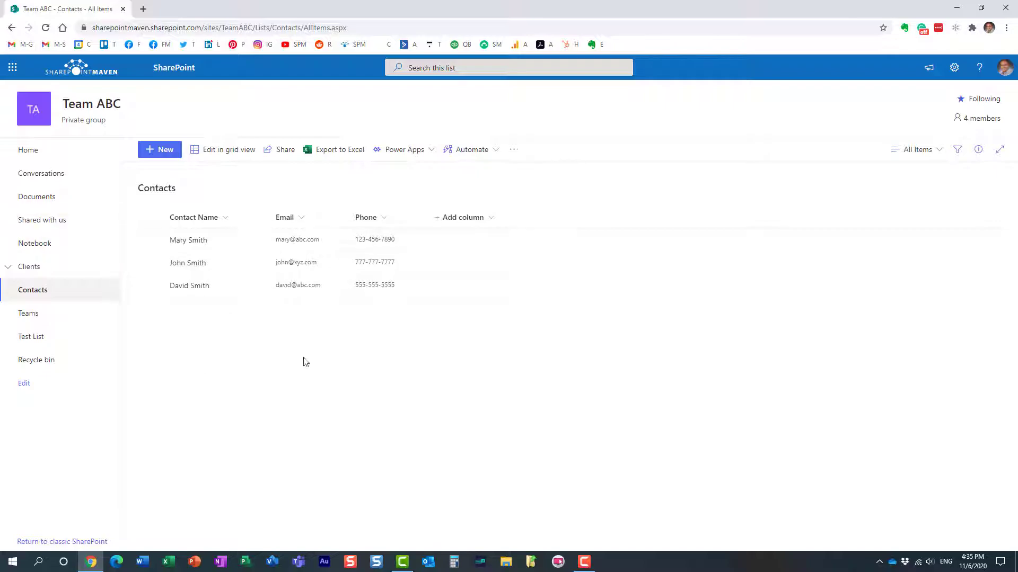
- Hide the Phone column from the Contacts view via its column settings
click(385, 222)
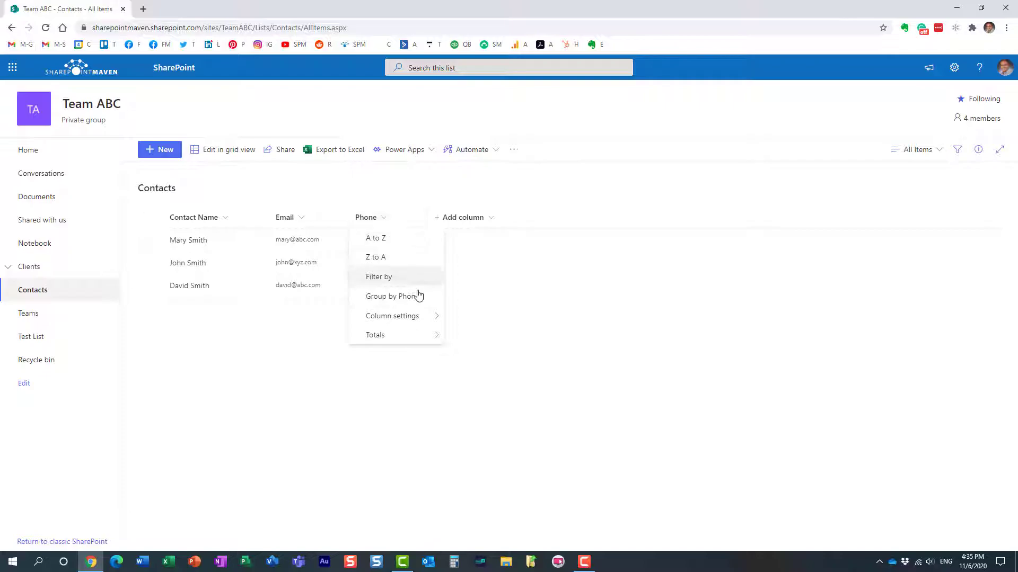
mouse_move(393, 316)
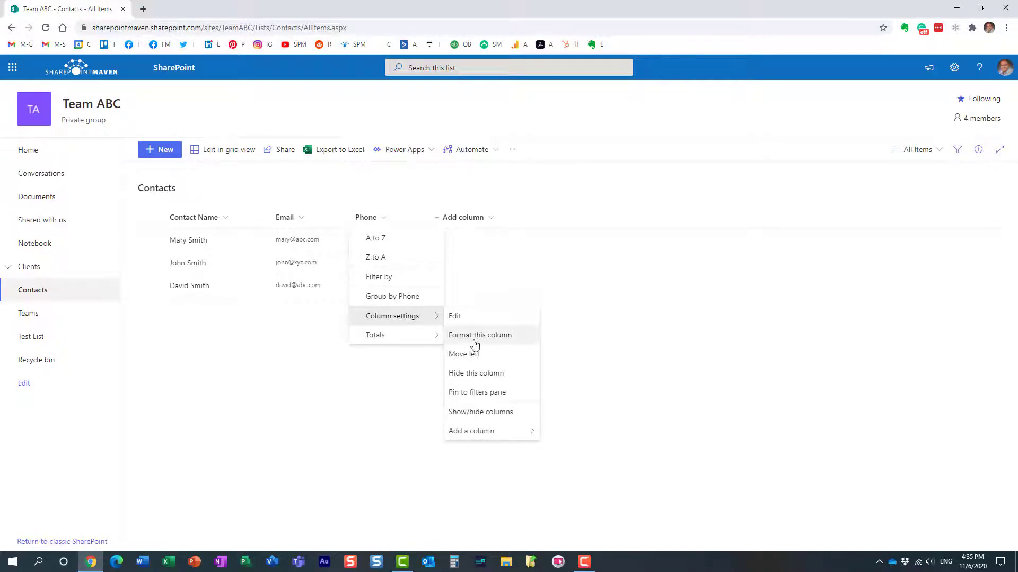
click(501, 380)
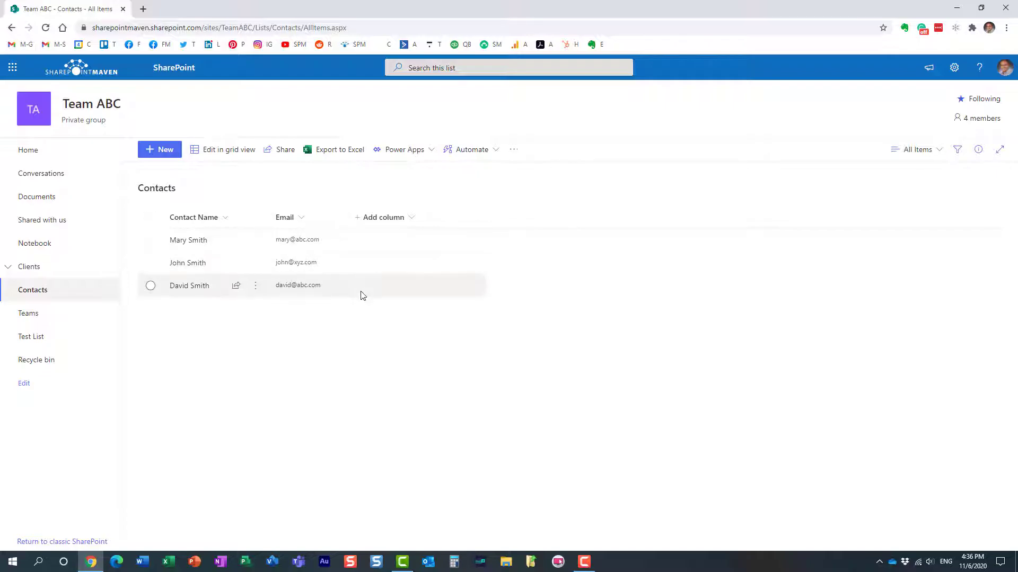
- Reach the Show/hide columns panel for the Contacts view from Add column
click(390, 221)
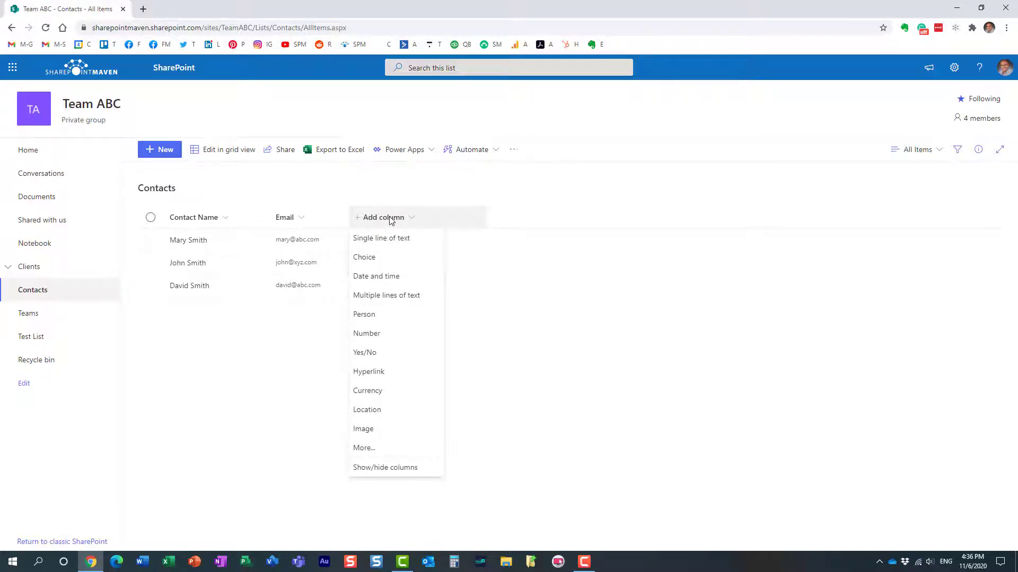
click(316, 217)
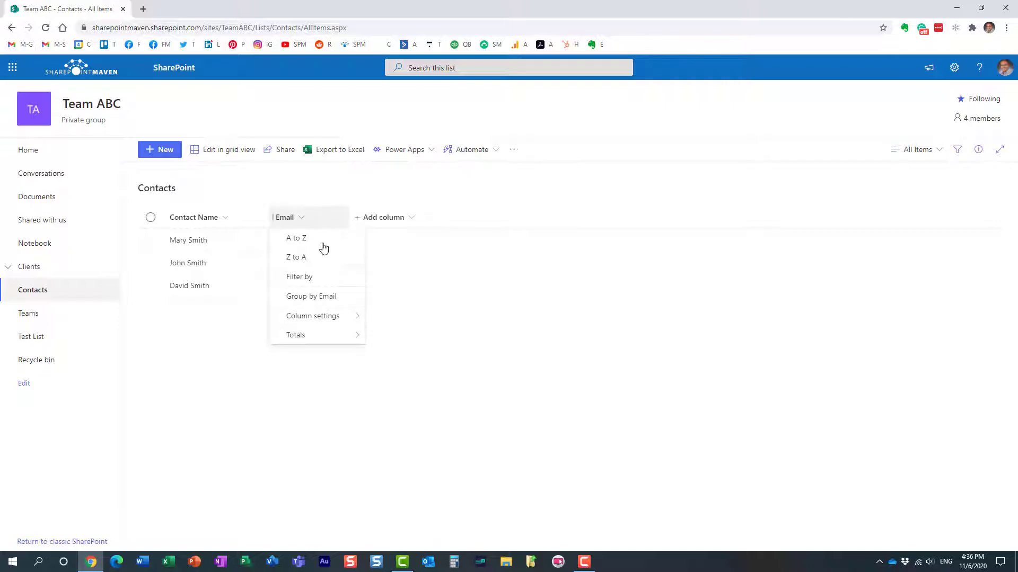
mouse_move(313, 315)
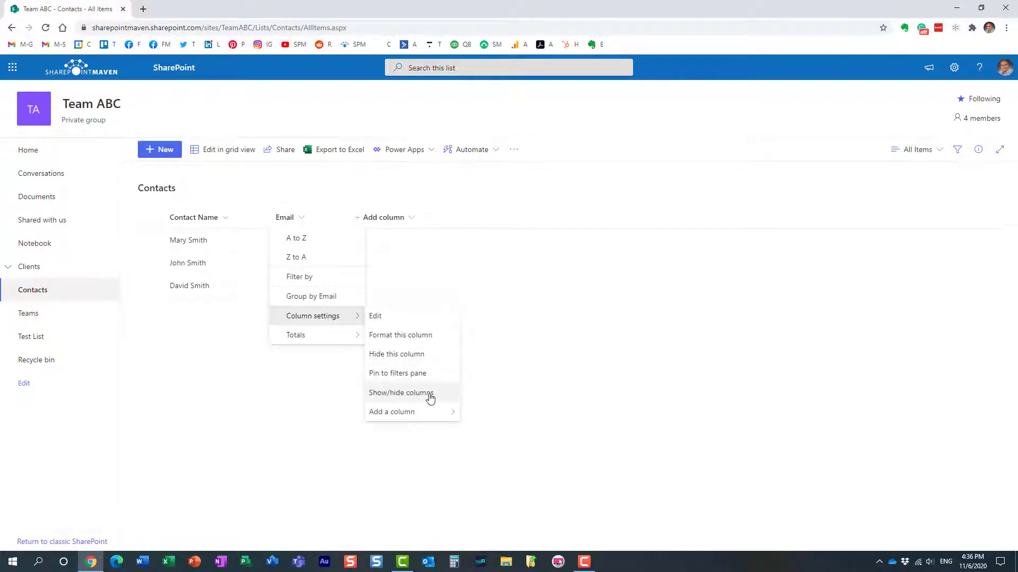
click(385, 218)
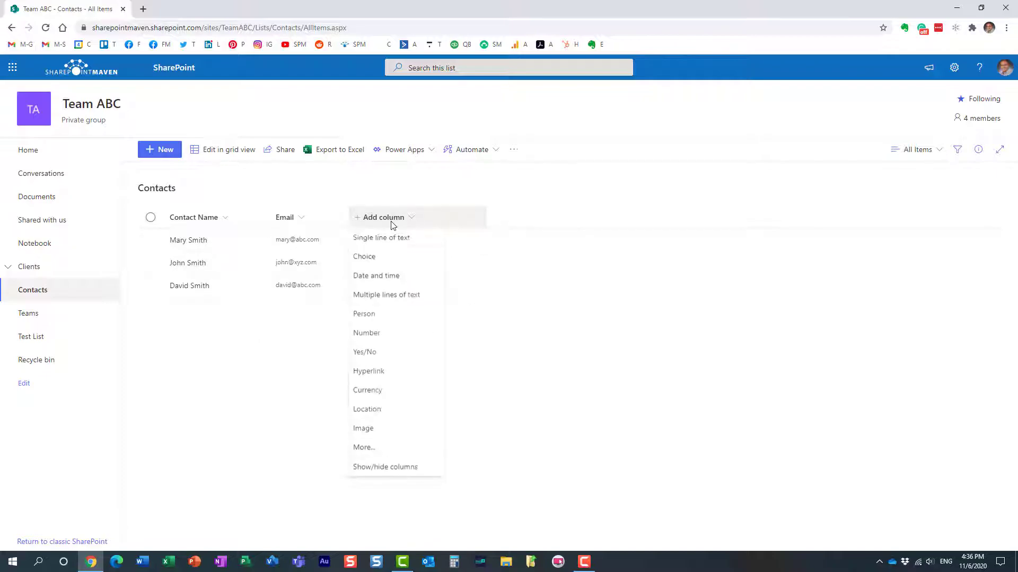
click(414, 468)
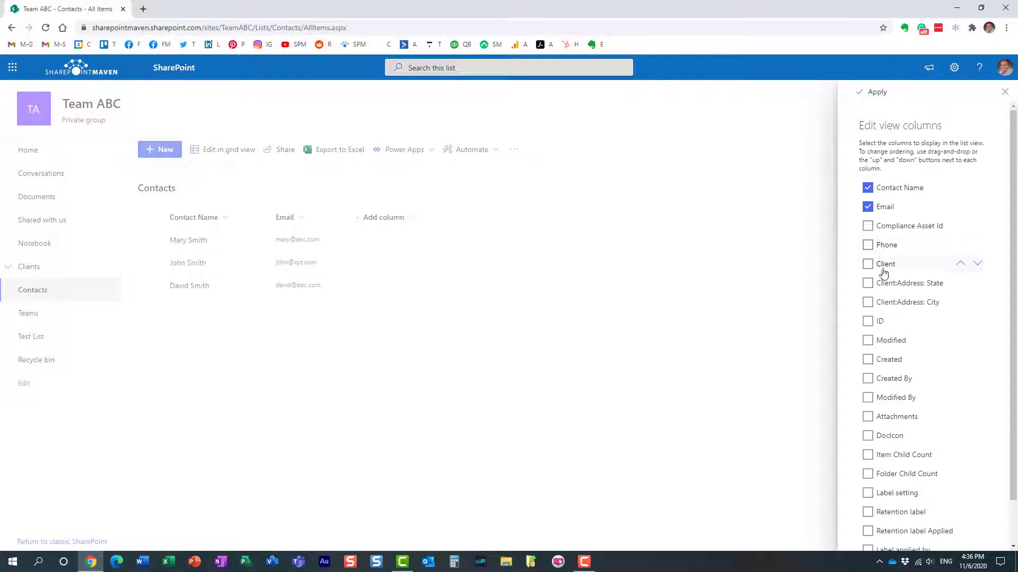
- Tick Phone, move it between Contact Name and Email, and apply the column changes
mouse_move(907, 302)
click(868, 246)
drag(896, 252, 897, 200)
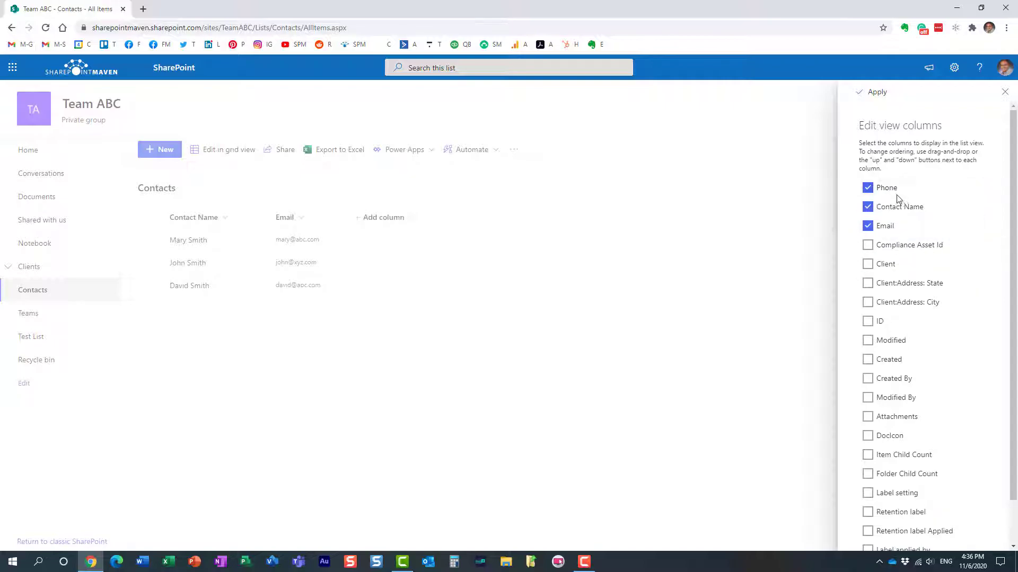
mouse_move(897, 200)
mouse_down()
mouse_move(903, 208)
mouse_move(903, 188)
mouse_move(902, 199)
mouse_up()
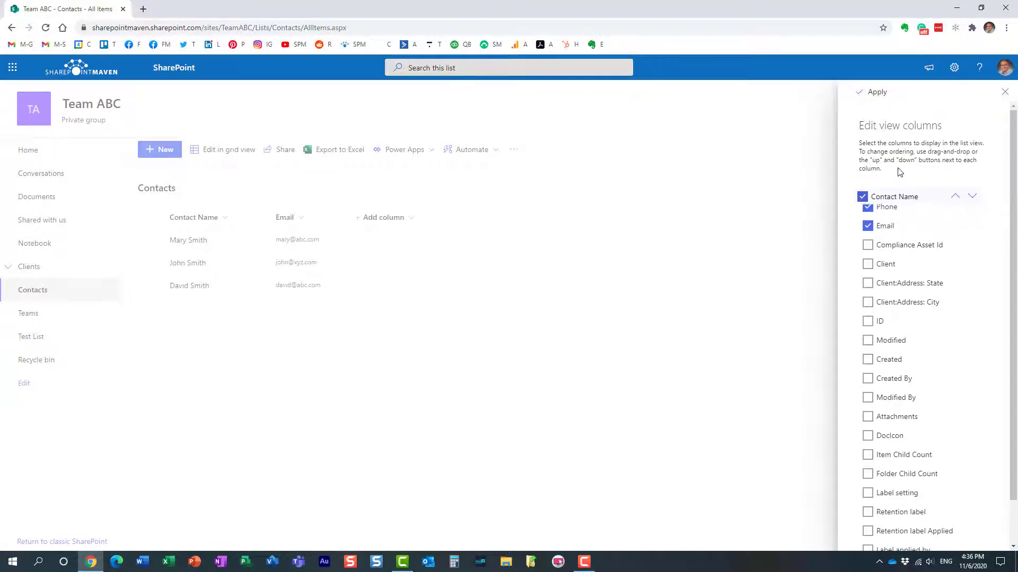
click(877, 92)
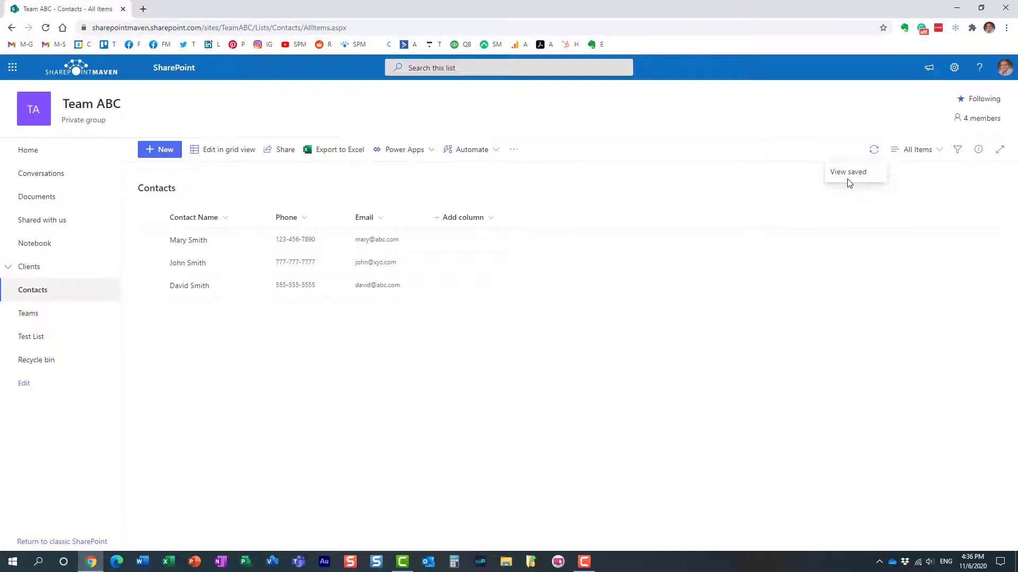
- Bring up the All Items view dropdown in the Contacts command bar
click(923, 153)
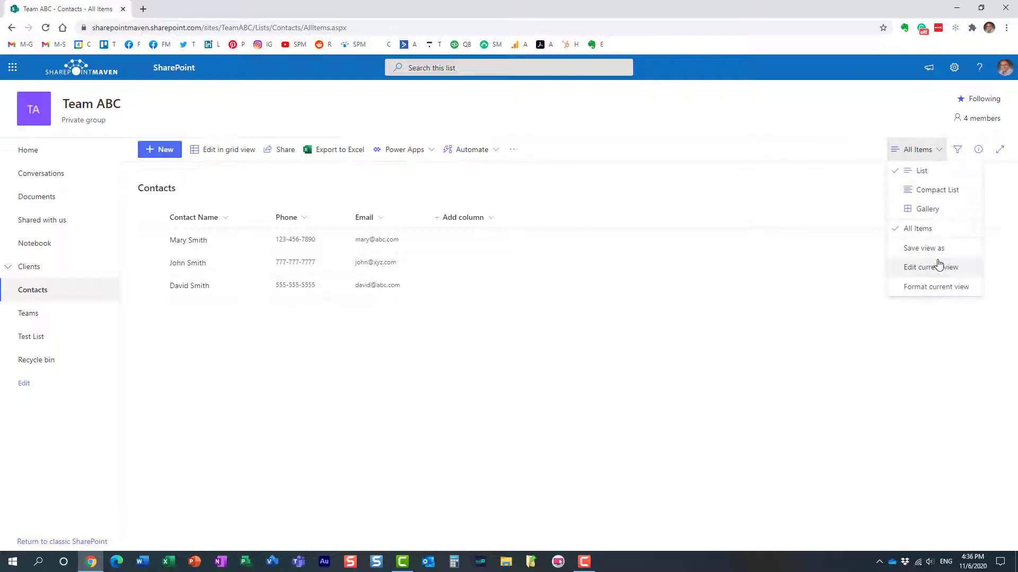
click(740, 176)
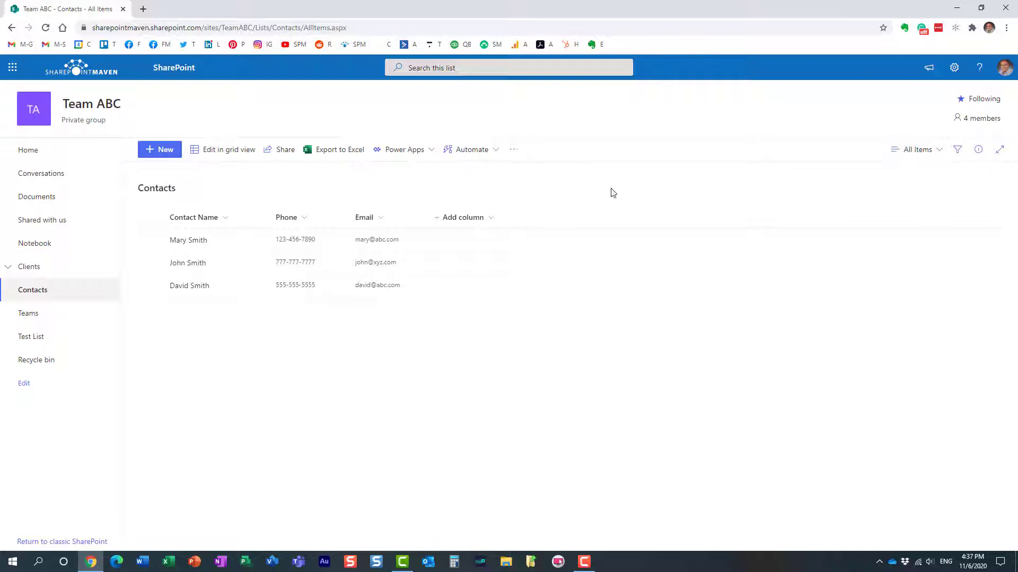
click(911, 161)
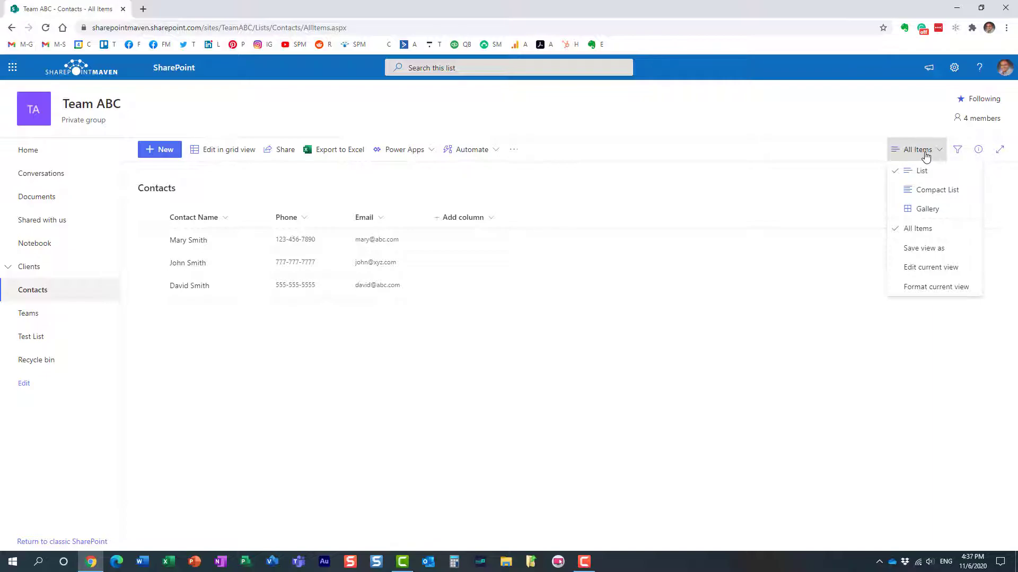
- Choose Edit current view to reach the classic Edit View page for All Items
click(946, 272)
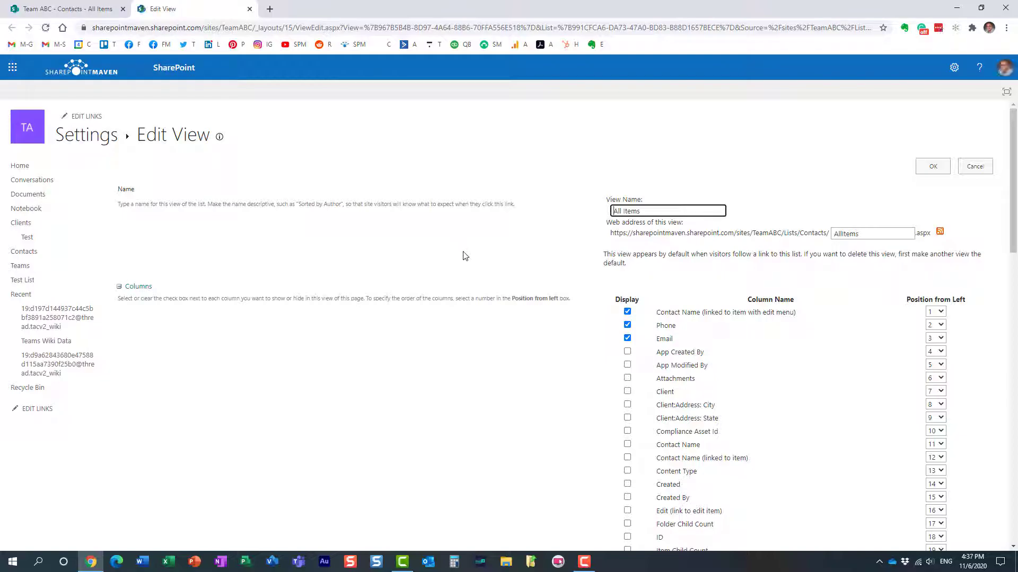
scroll(523, 271, down, 3)
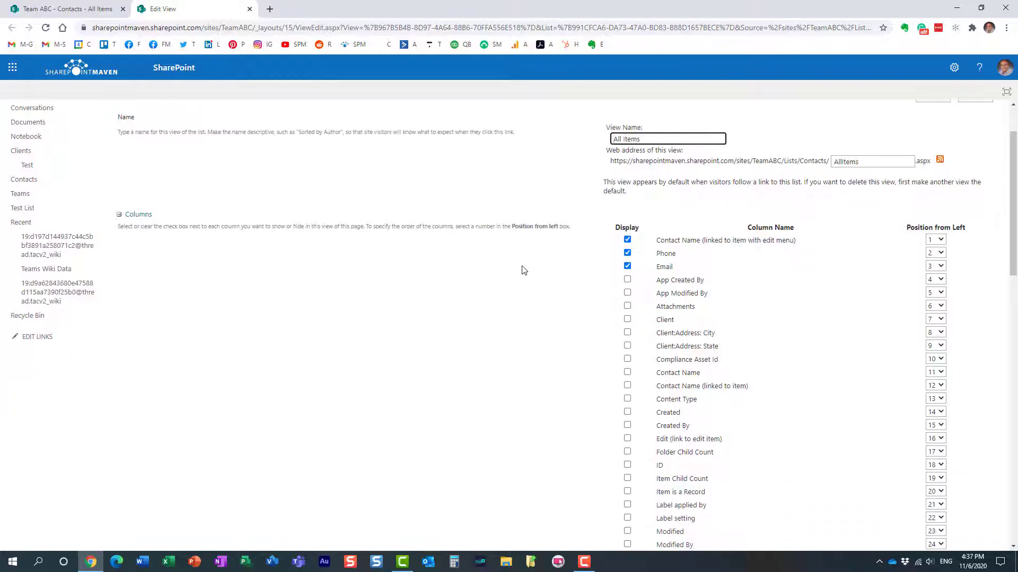
scroll(522, 270, down, 1)
scroll(523, 271, up, 2)
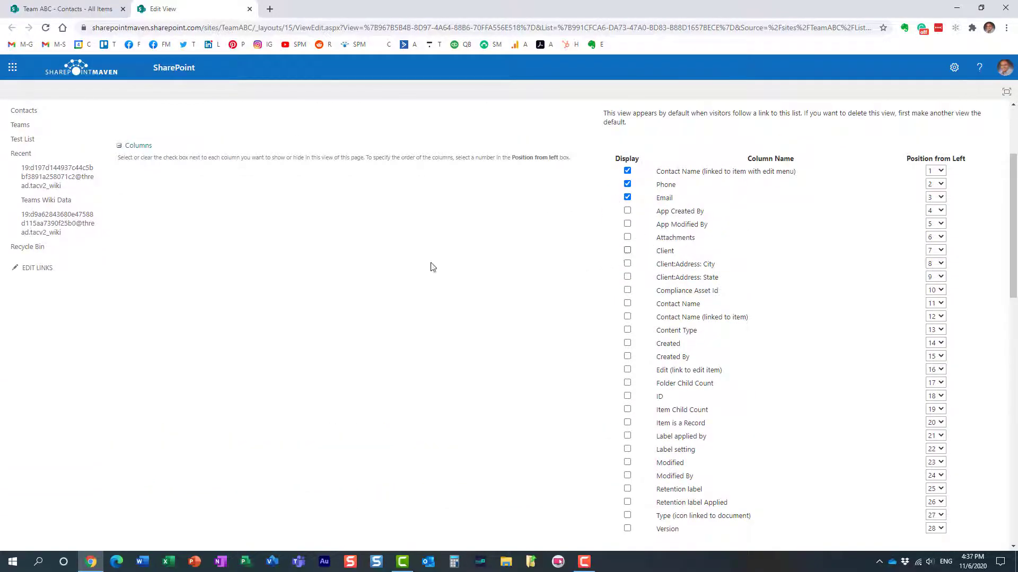
scroll(539, 316, down, 3)
scroll(467, 355, down, 2)
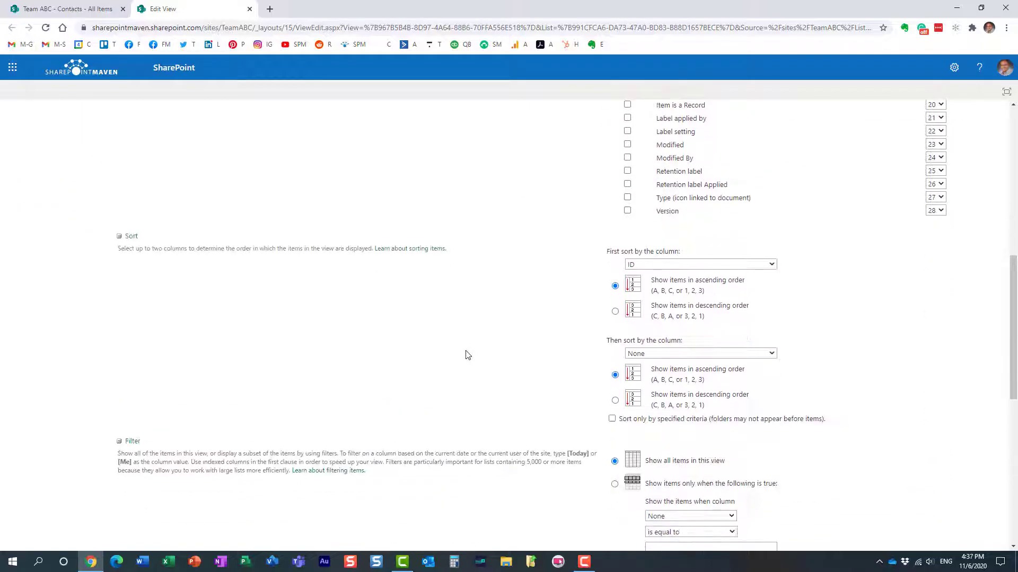
scroll(478, 356, down, 1)
scroll(495, 357, down, 3)
scroll(496, 357, up, 1)
scroll(494, 358, up, 2)
scroll(495, 358, up, 2)
scroll(494, 356, up, 2)
scroll(494, 355, up, 1)
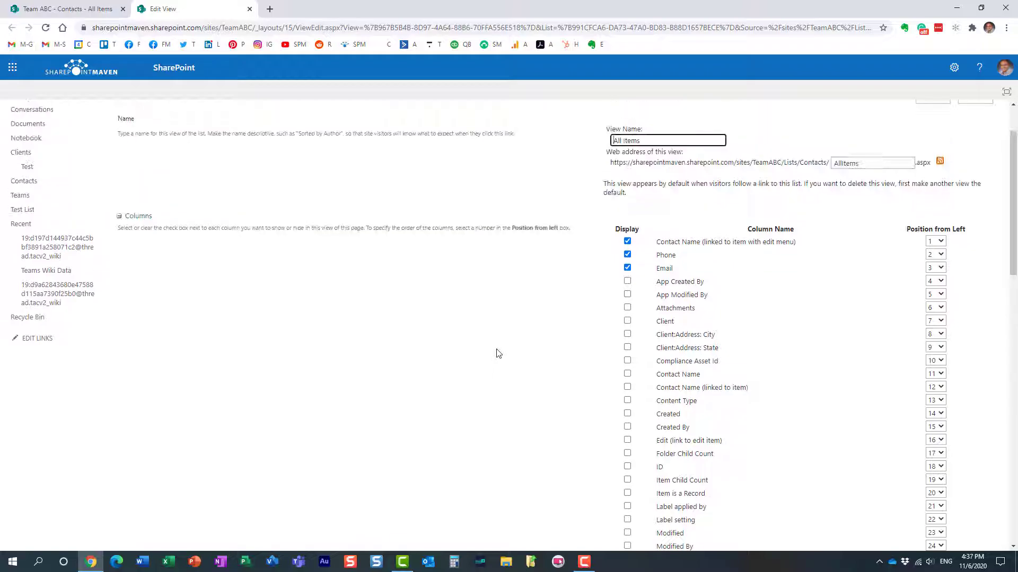
scroll(494, 354, down, 1)
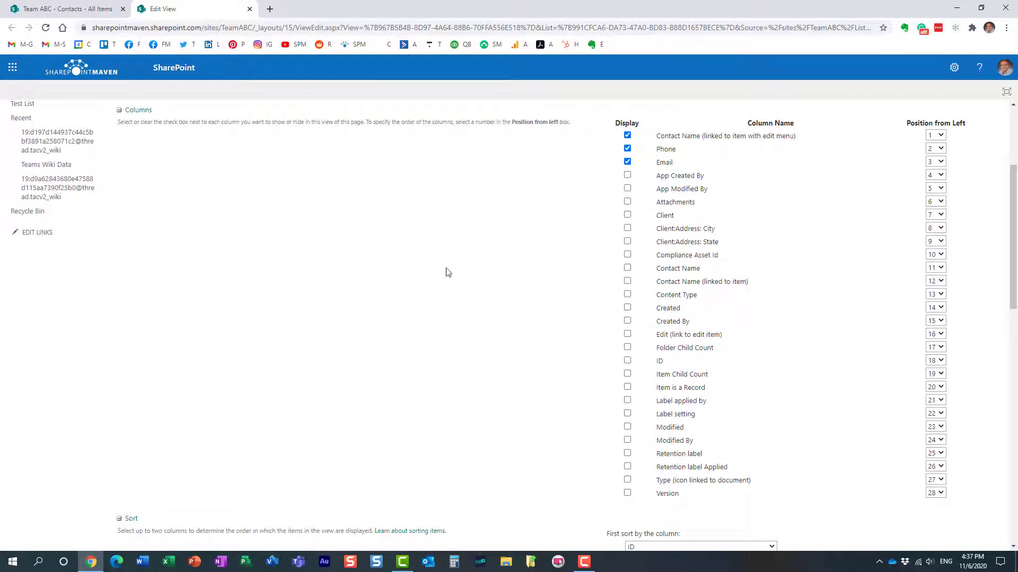
scroll(422, 262, up, 1)
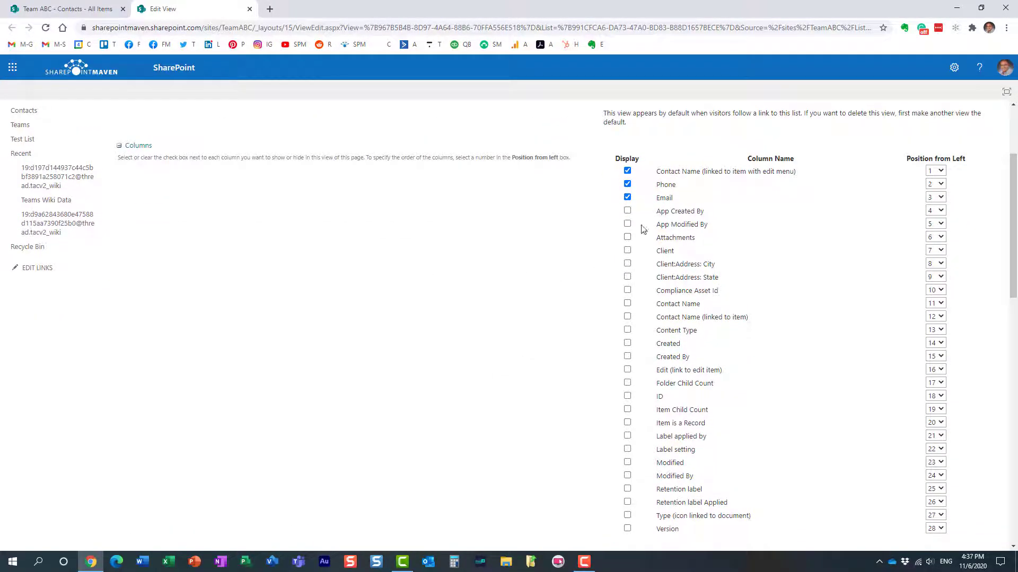
- Set Email's Position from Left to 2 on the Edit View page
click(627, 198)
click(938, 198)
click(932, 222)
scroll(700, 403, down, 1)
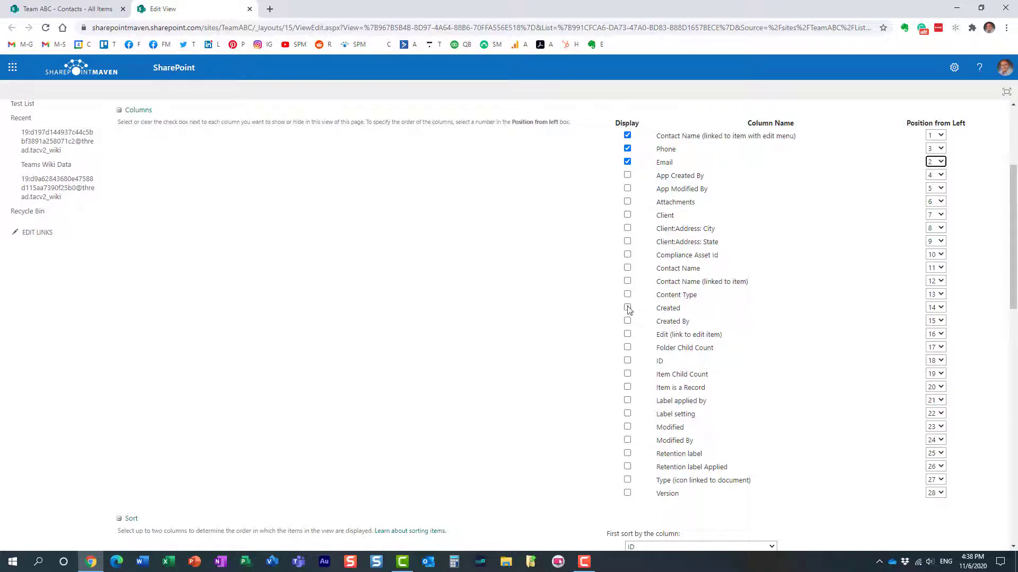
click(628, 273)
- Tick Contact Name, Client and Version to display them in the view
click(627, 216)
click(628, 494)
scroll(518, 373, up, 1)
scroll(517, 372, up, 2)
scroll(518, 372, up, 2)
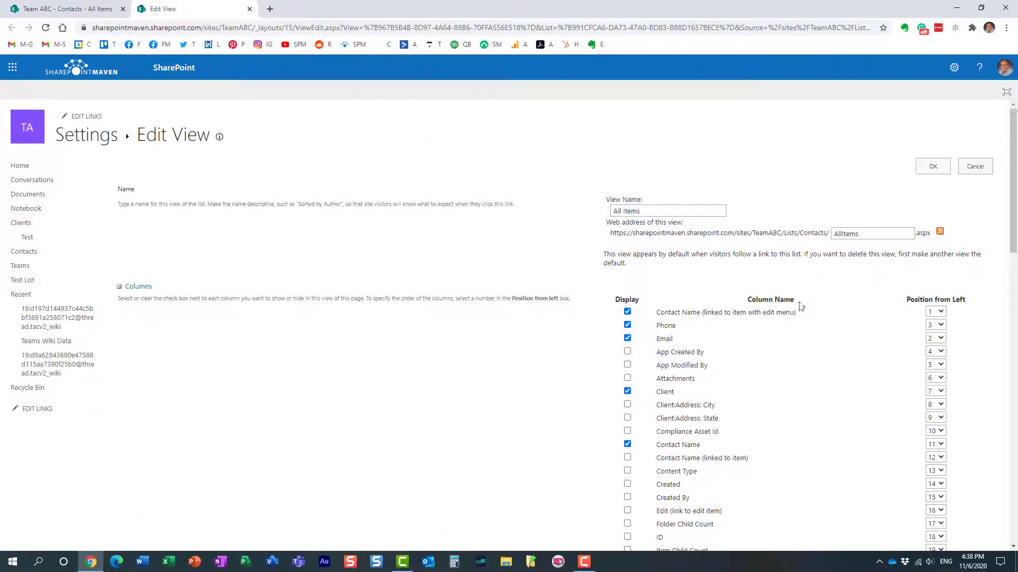
- Confirm with OK to save the Edit View changes and return to the Contacts list
click(933, 168)
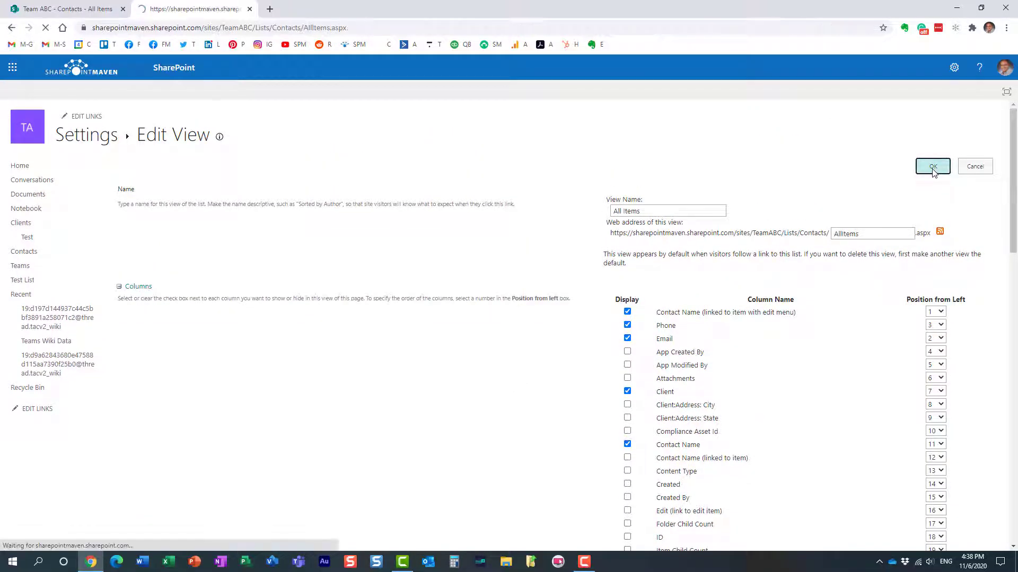